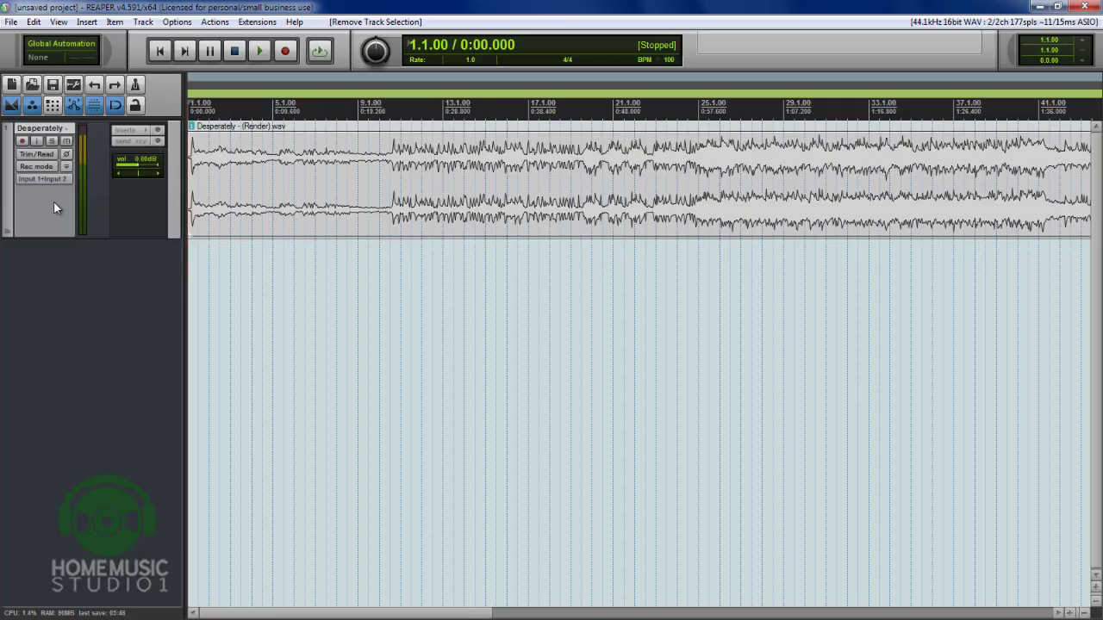
- Select the stereo Desperately track holding Desperately - (Render).wav
click(53, 205)
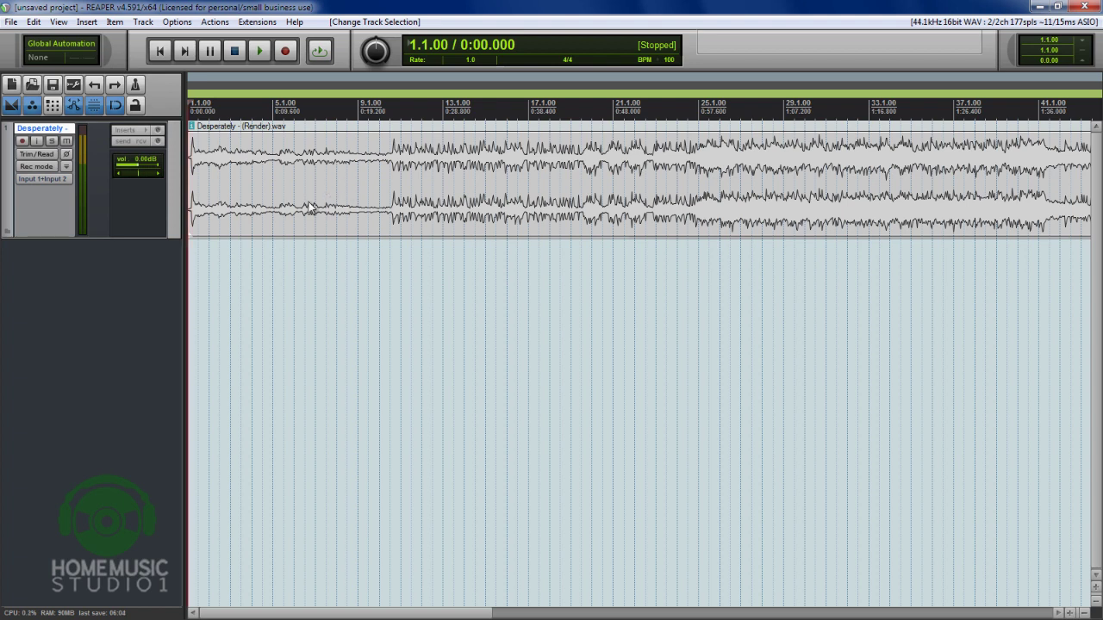
click(464, 172)
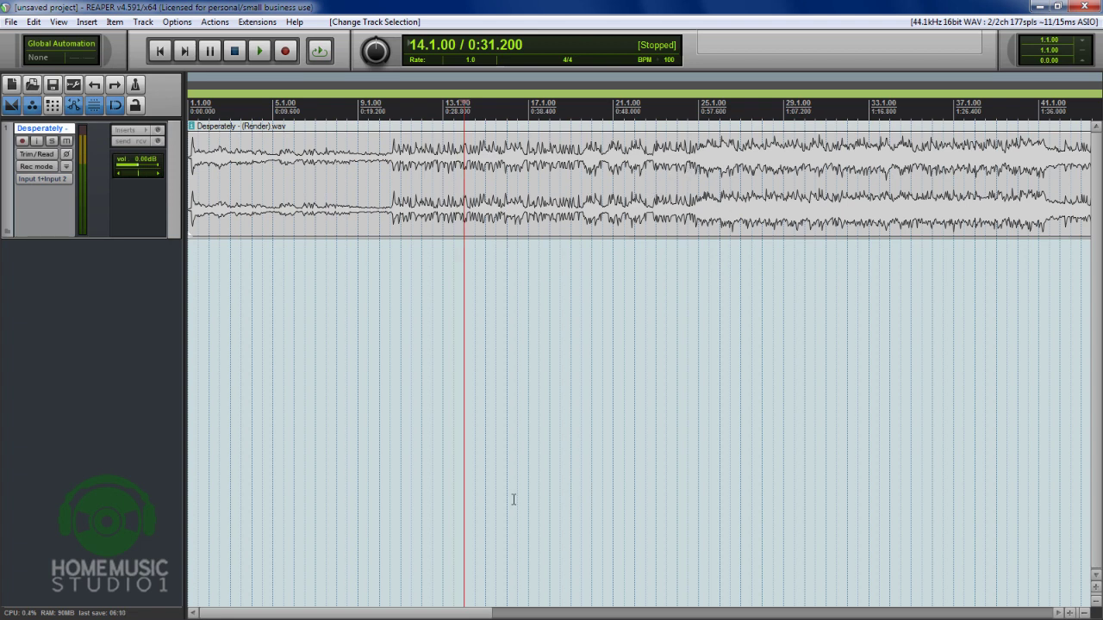
drag(468, 614, 709, 615)
click(314, 104)
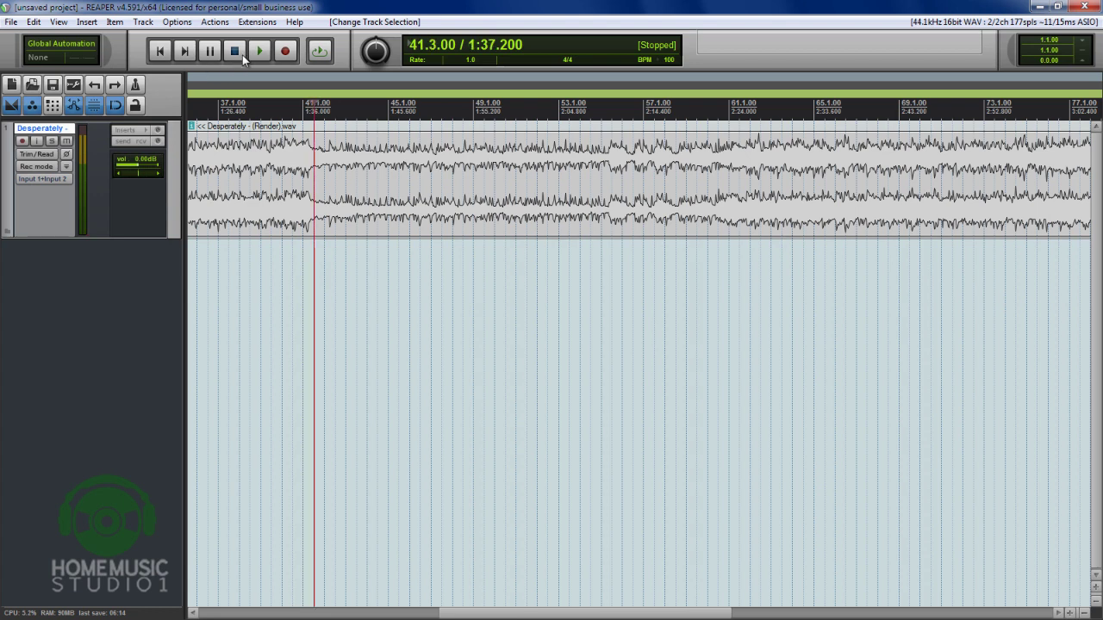
click(536, 108)
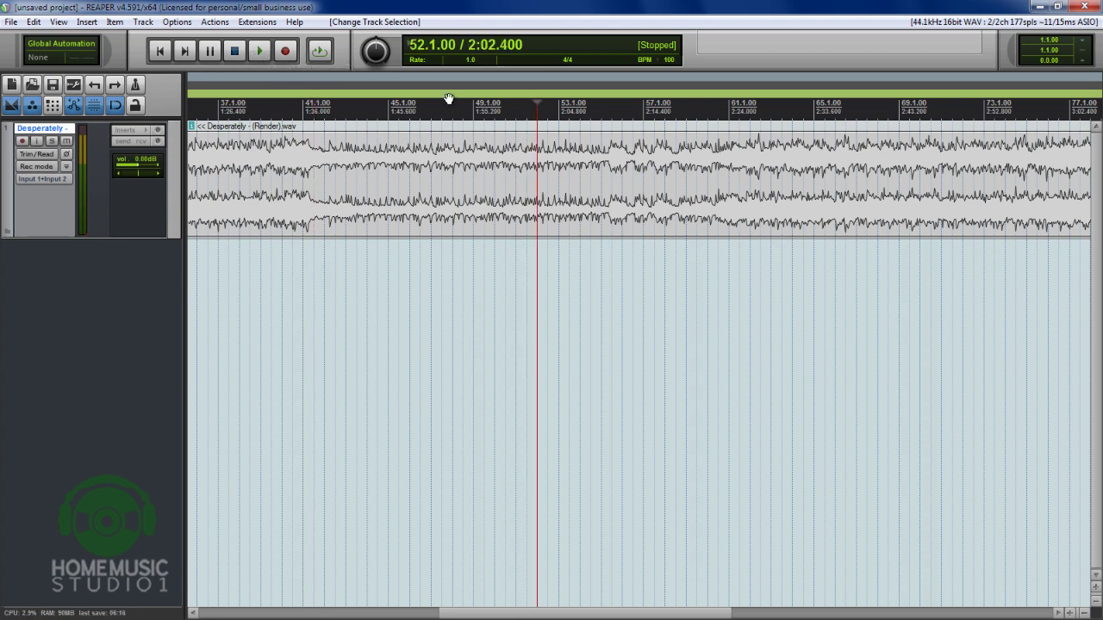
drag(485, 107, 619, 112)
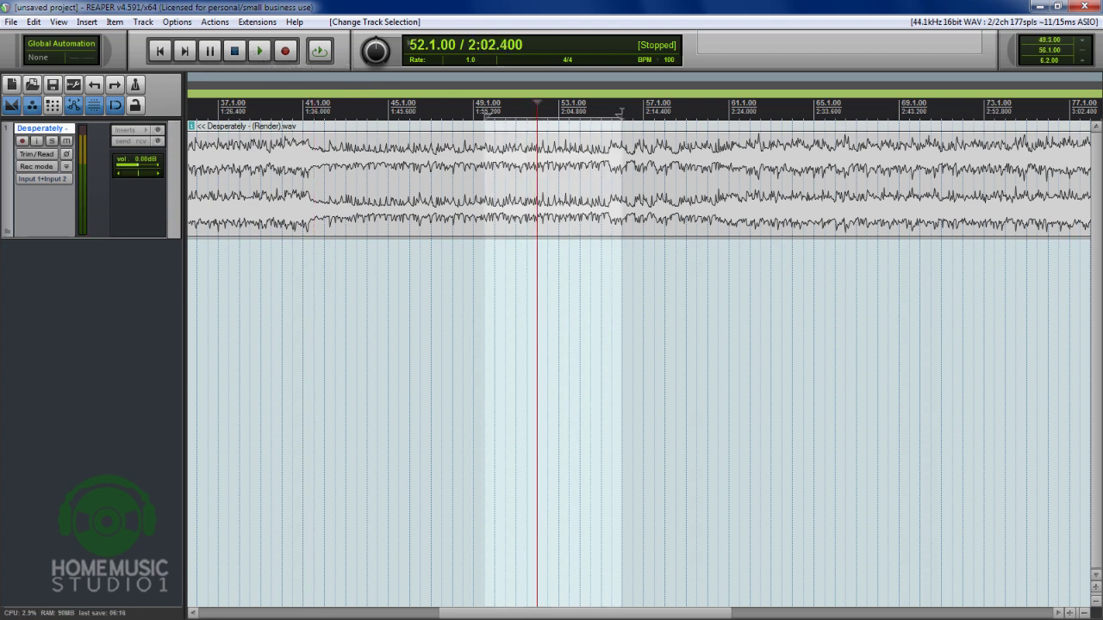
click(256, 51)
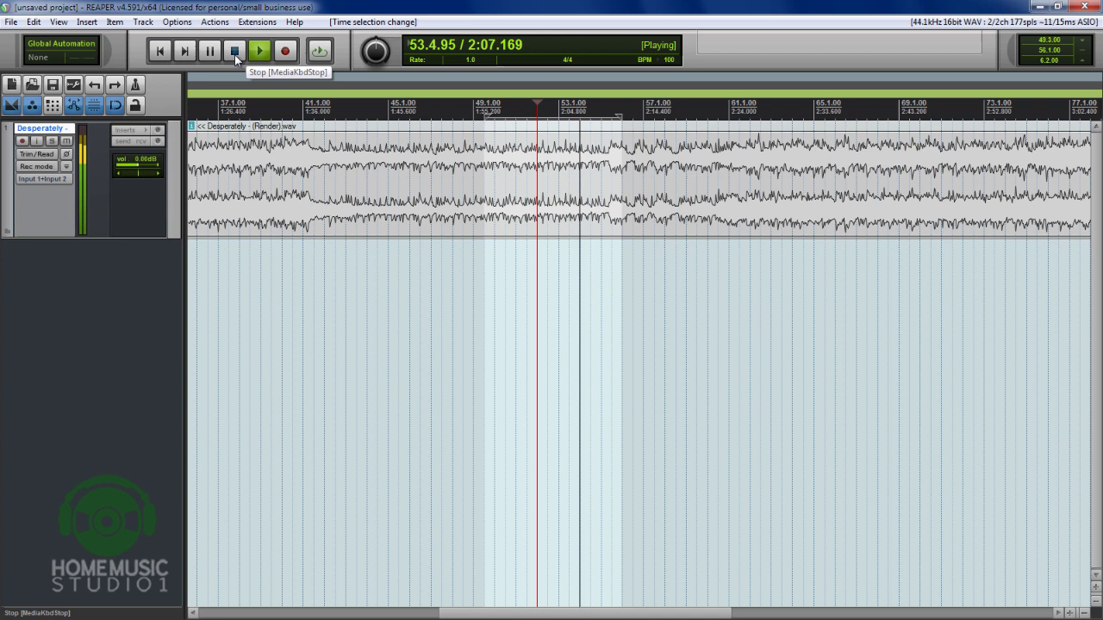
click(234, 54)
click(396, 121)
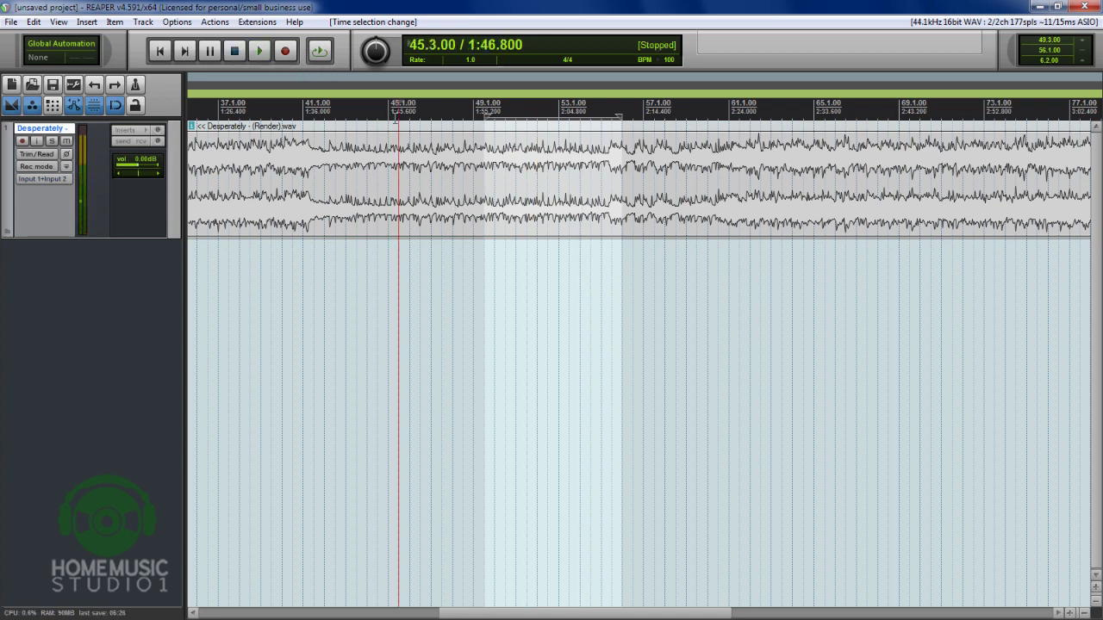
click(316, 117)
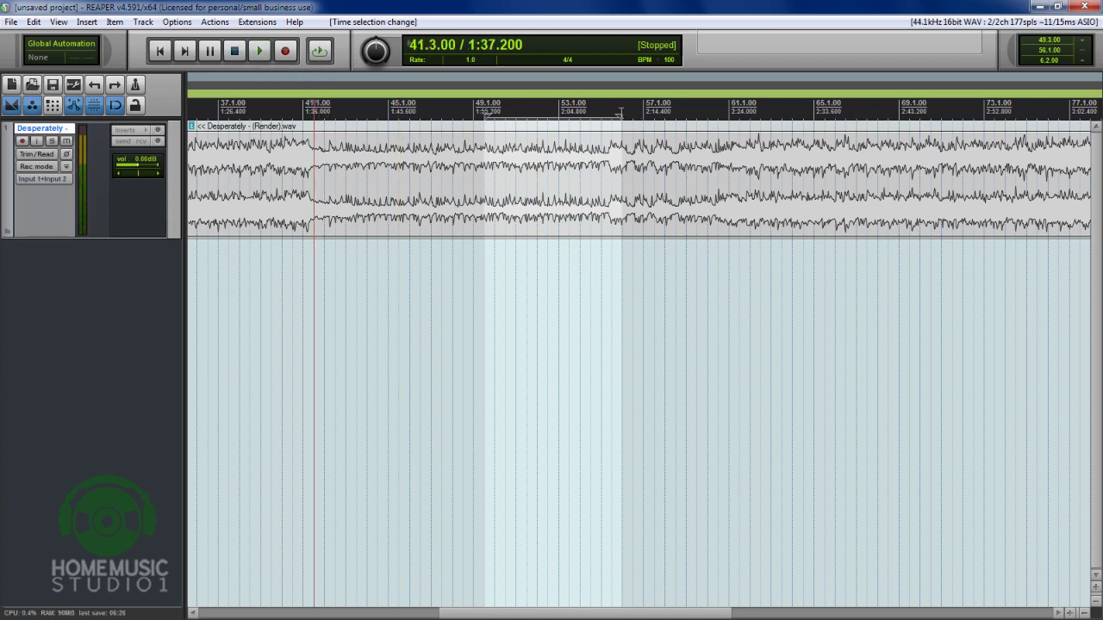
drag(617, 116, 483, 116)
click(250, 345)
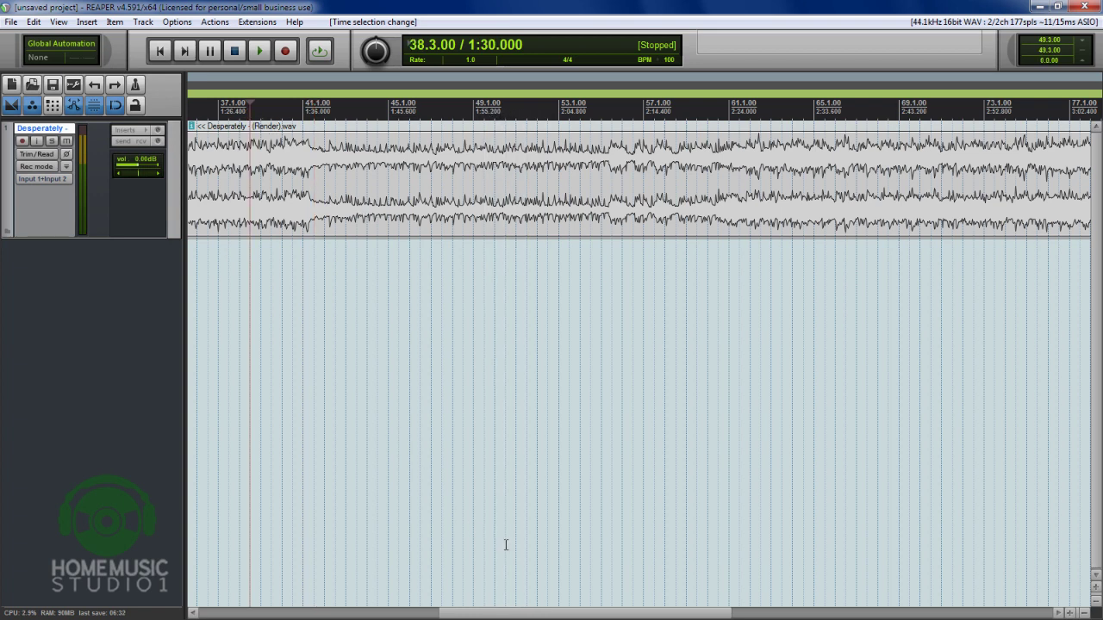
drag(520, 614, 191, 615)
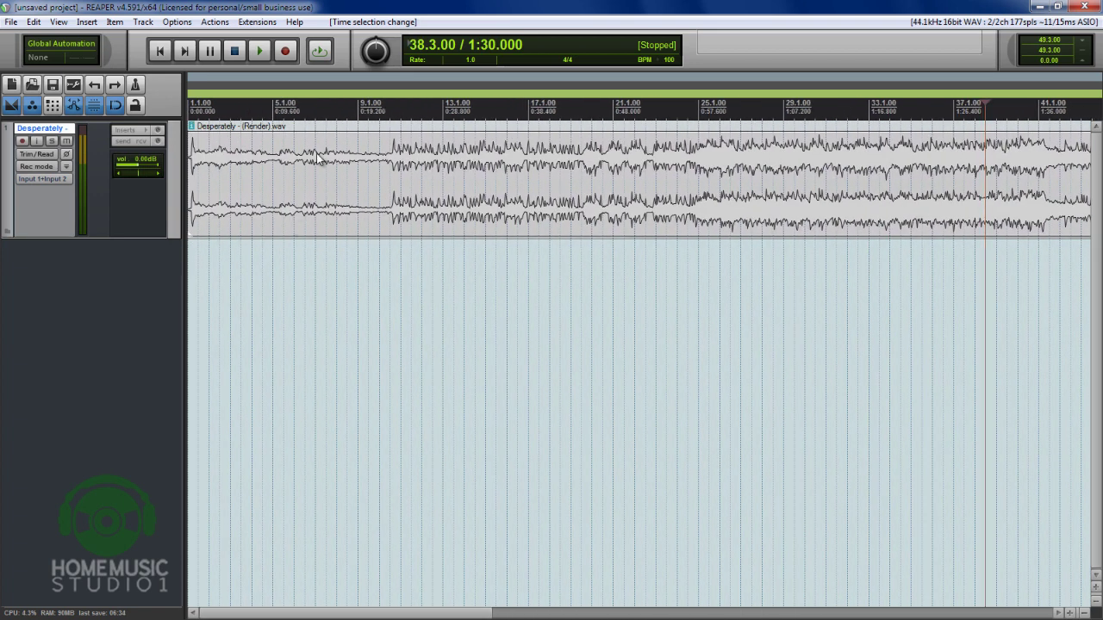
click(316, 197)
click(325, 205)
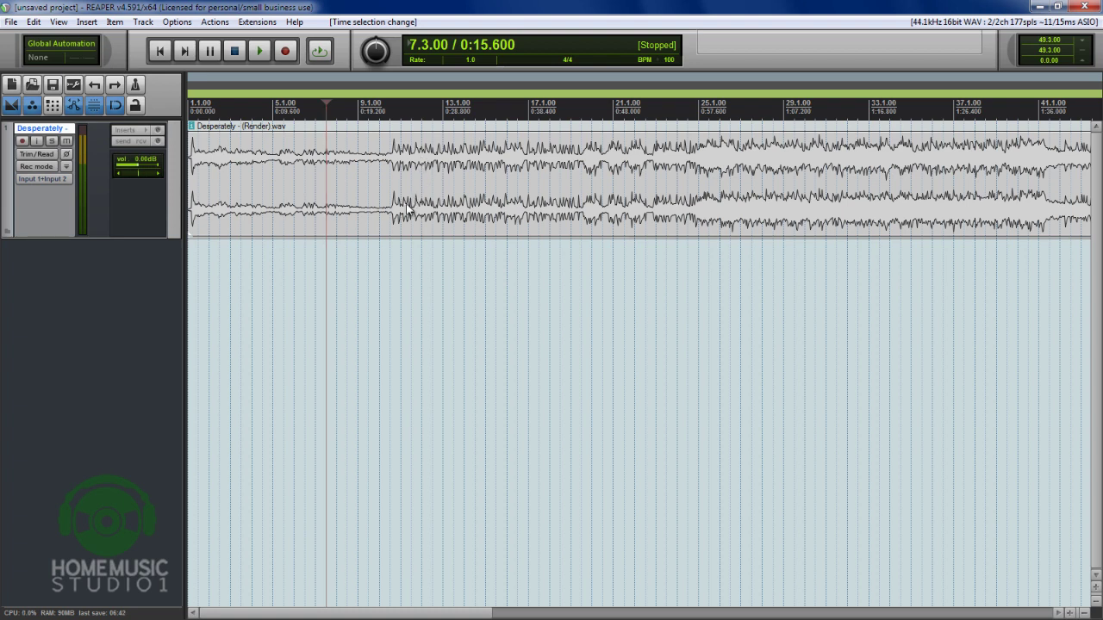
click(109, 287)
click(56, 207)
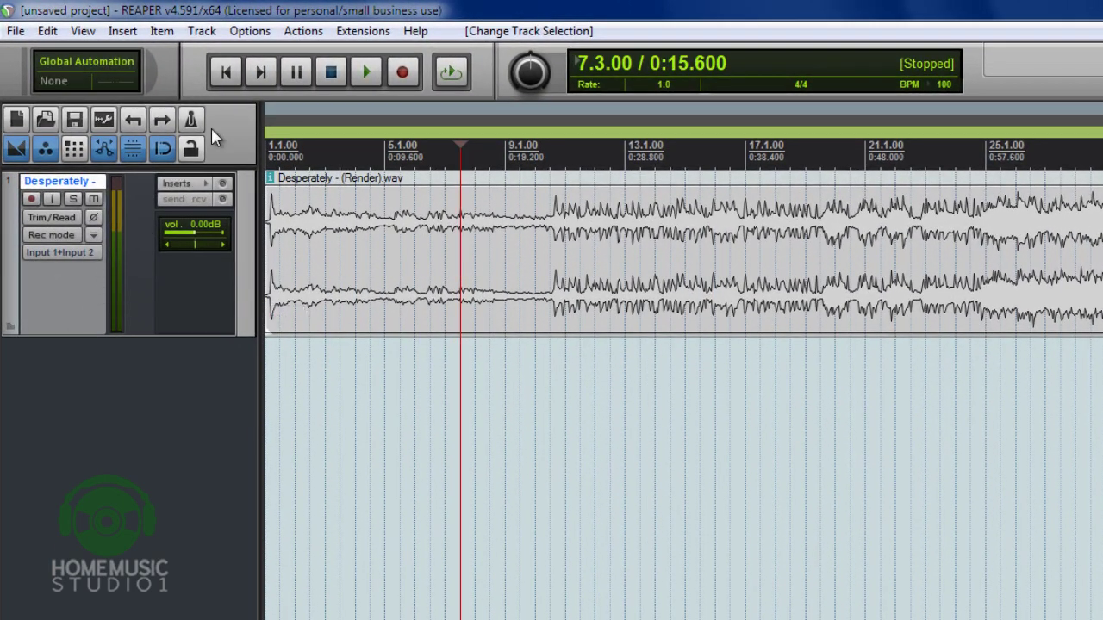
click(249, 32)
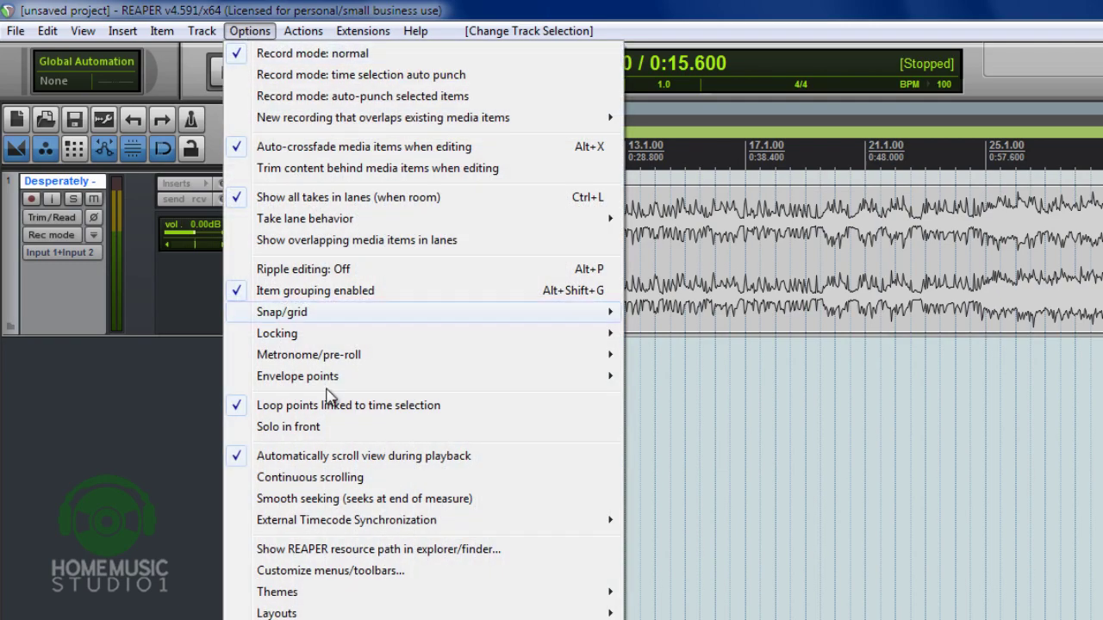
mouse_move(594, 592)
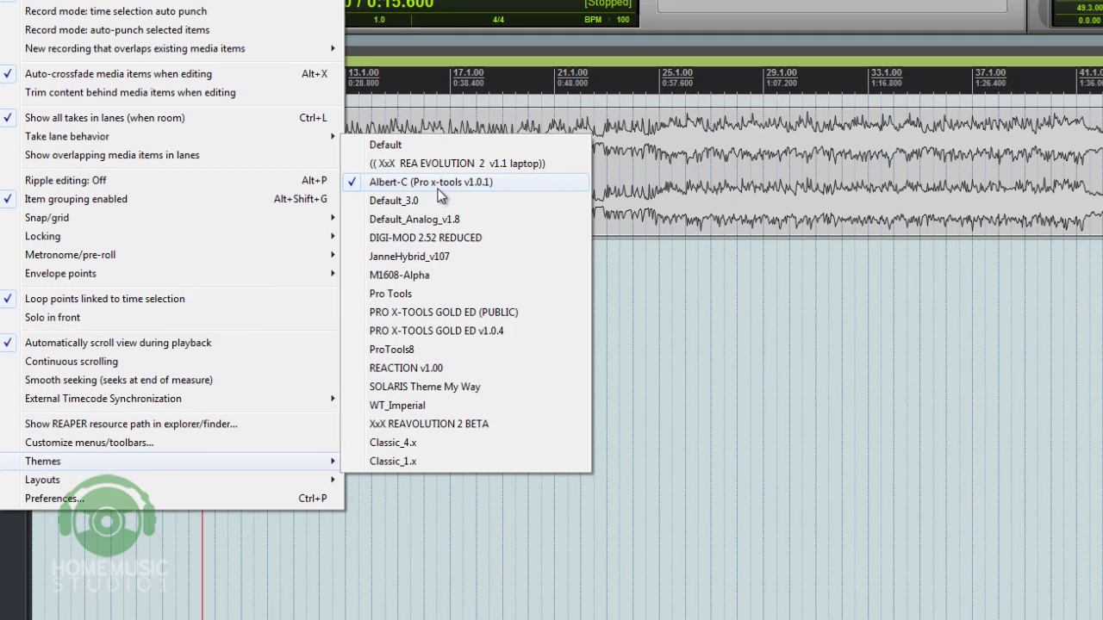
key(Escape)
key(Escape)
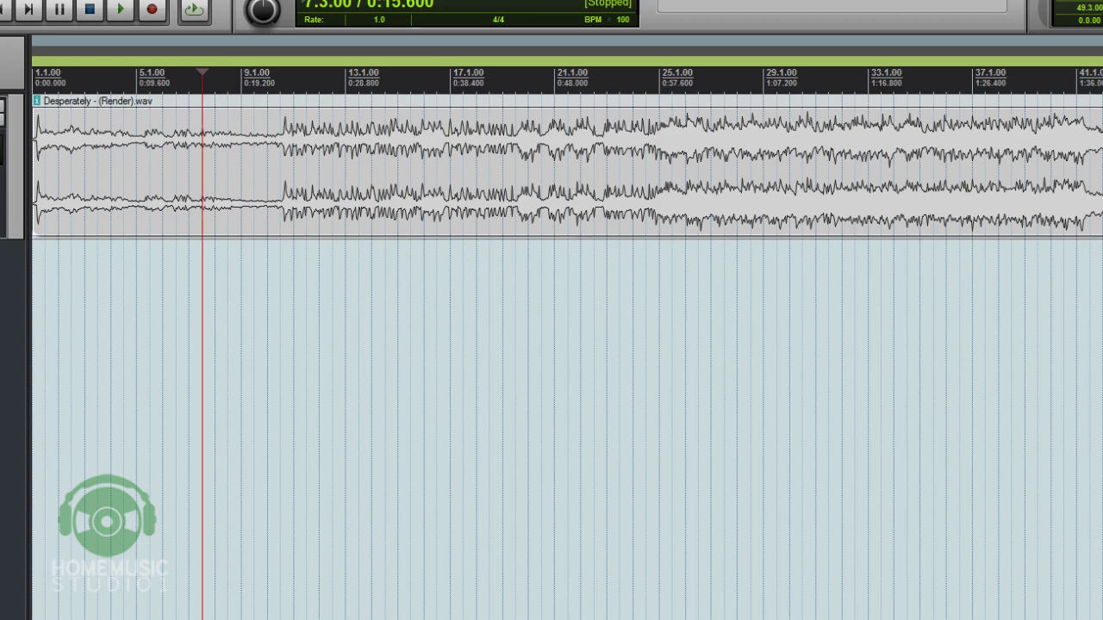
- Duplicate the Desperately track, then select each track's item to compare the two copies
right_click(2, 193)
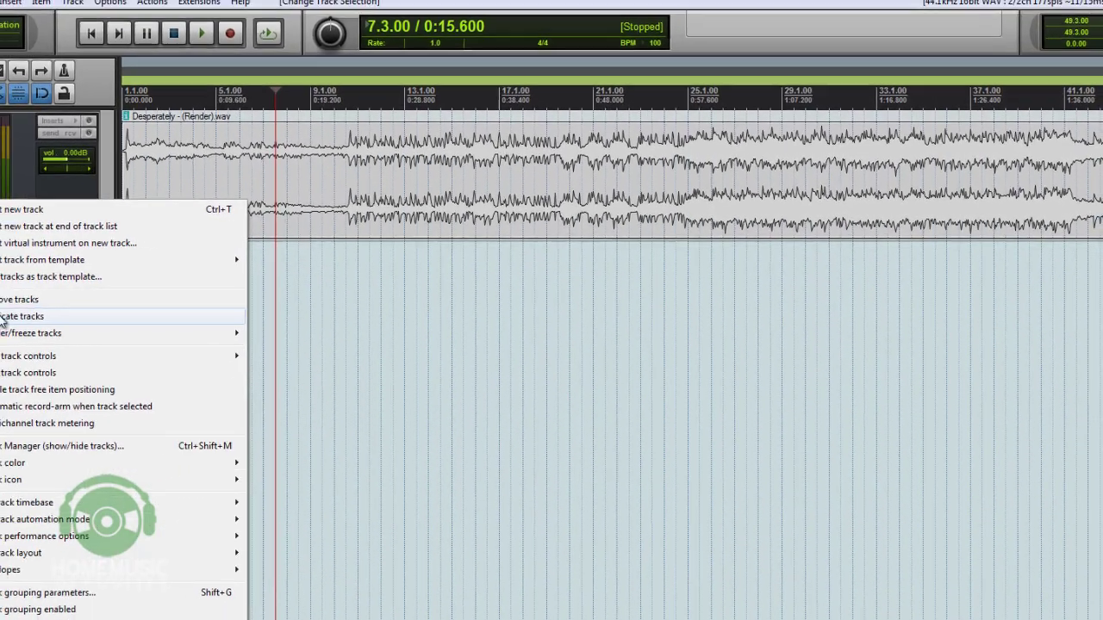
click(25, 321)
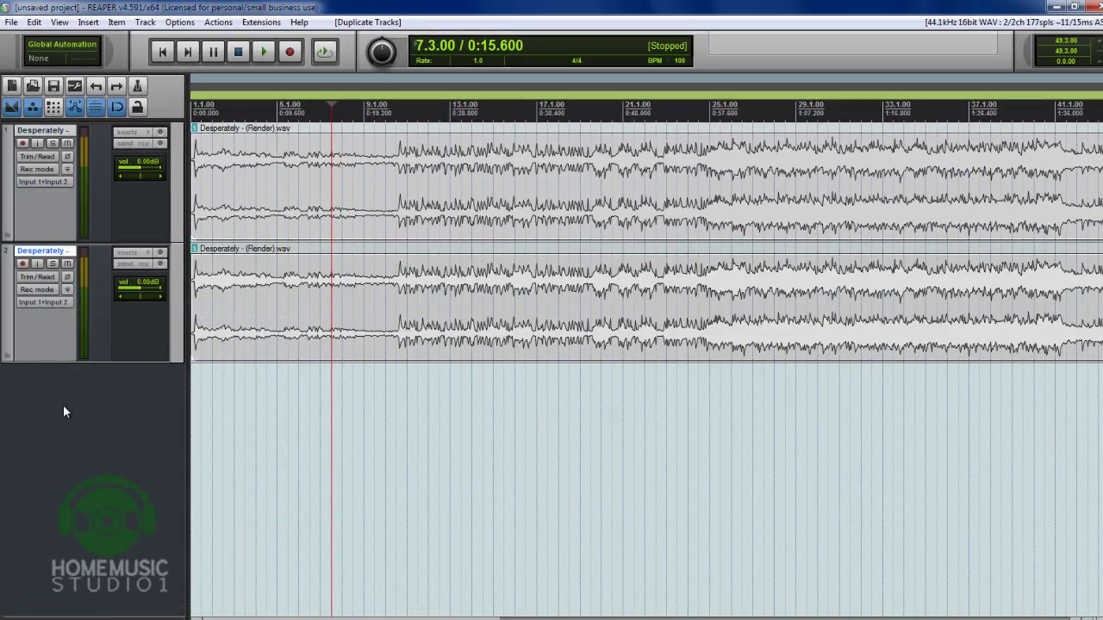
click(137, 424)
click(408, 285)
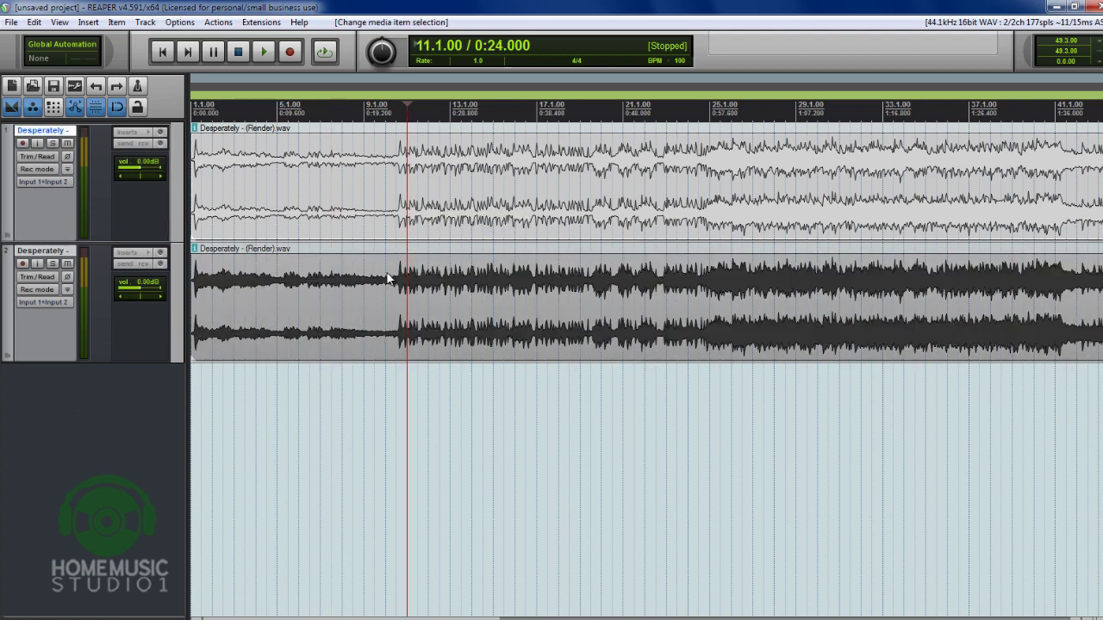
click(386, 229)
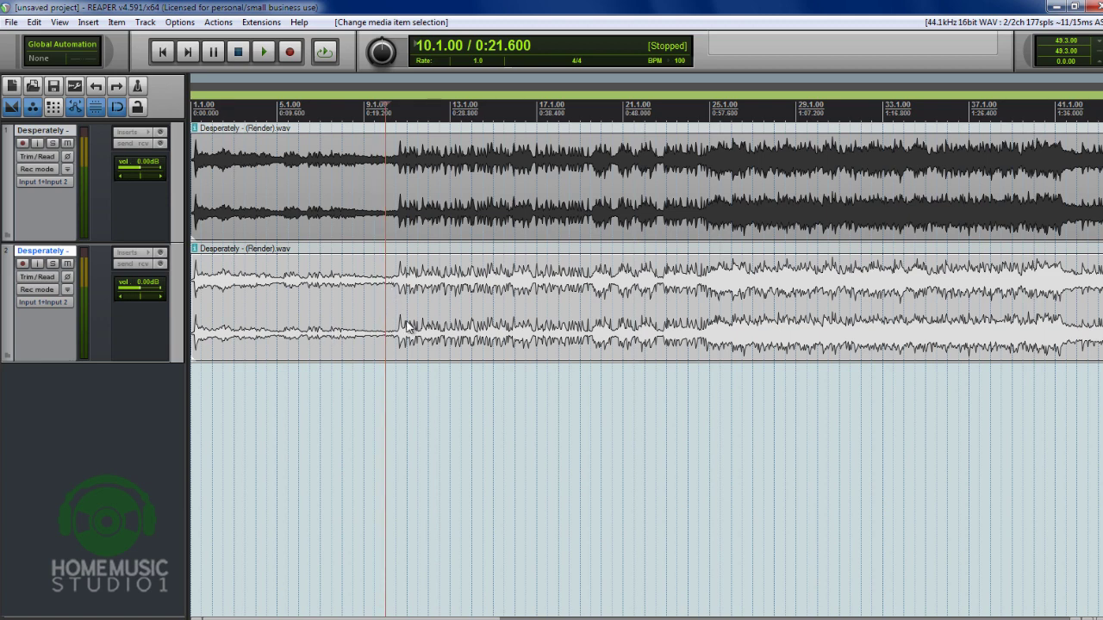
click(393, 153)
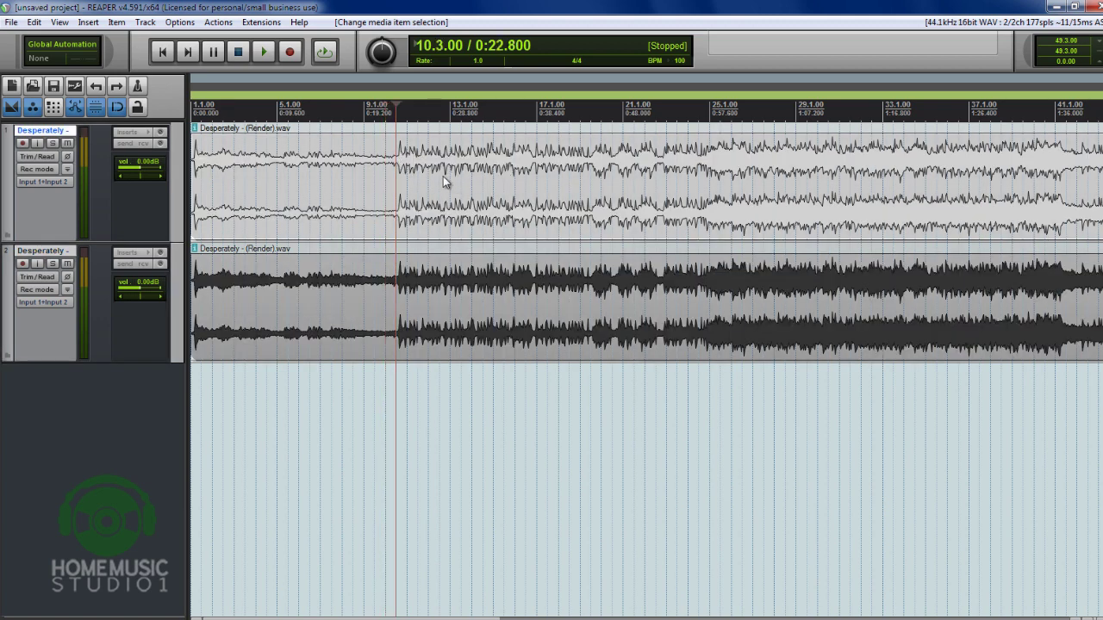
click(454, 295)
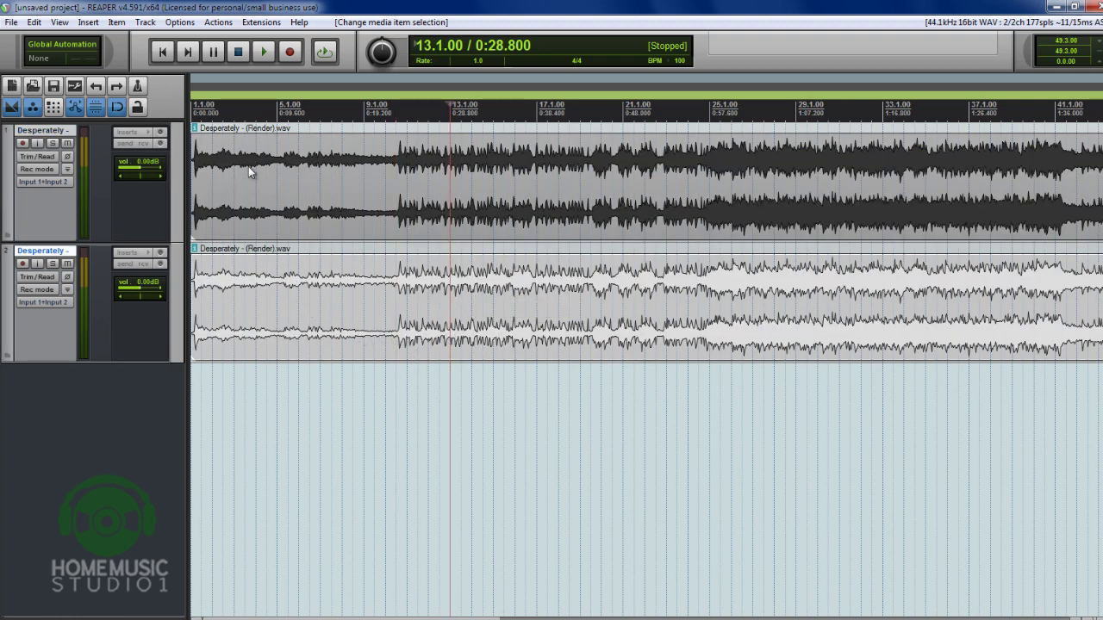
- Set the top Desperately item's take channel mode to Mono (left)
click(224, 164)
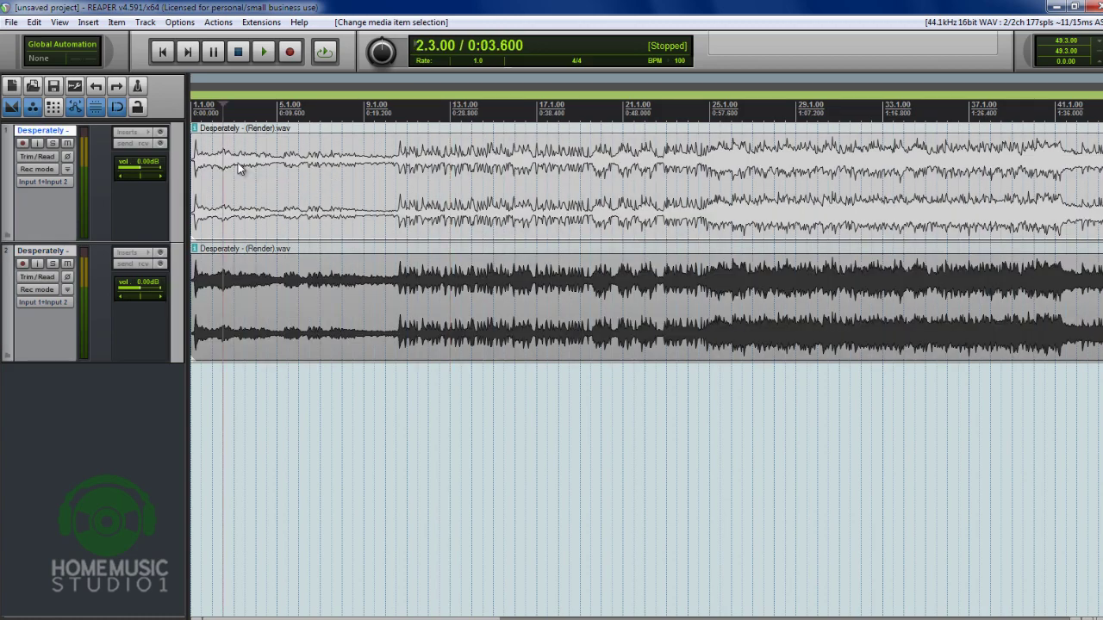
right_click(371, 156)
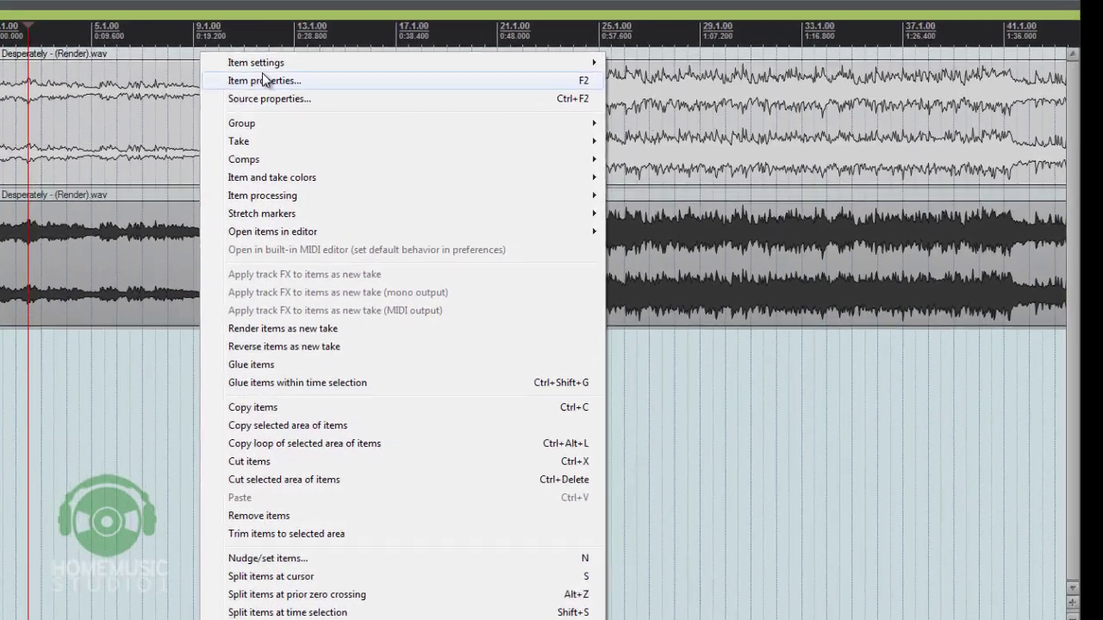
mouse_move(422, 138)
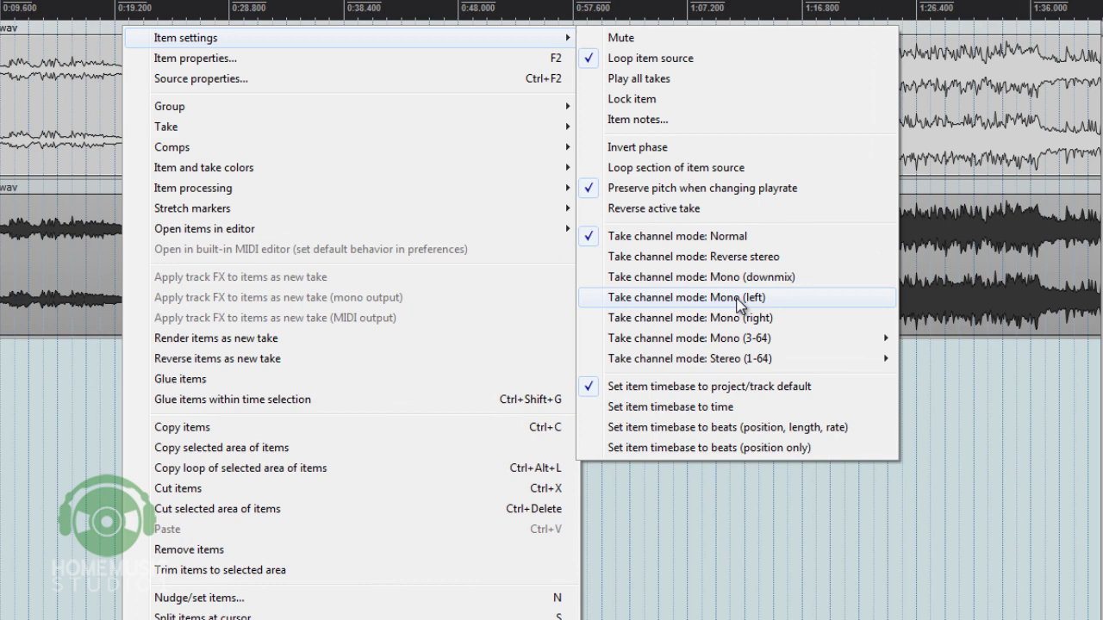
click(736, 297)
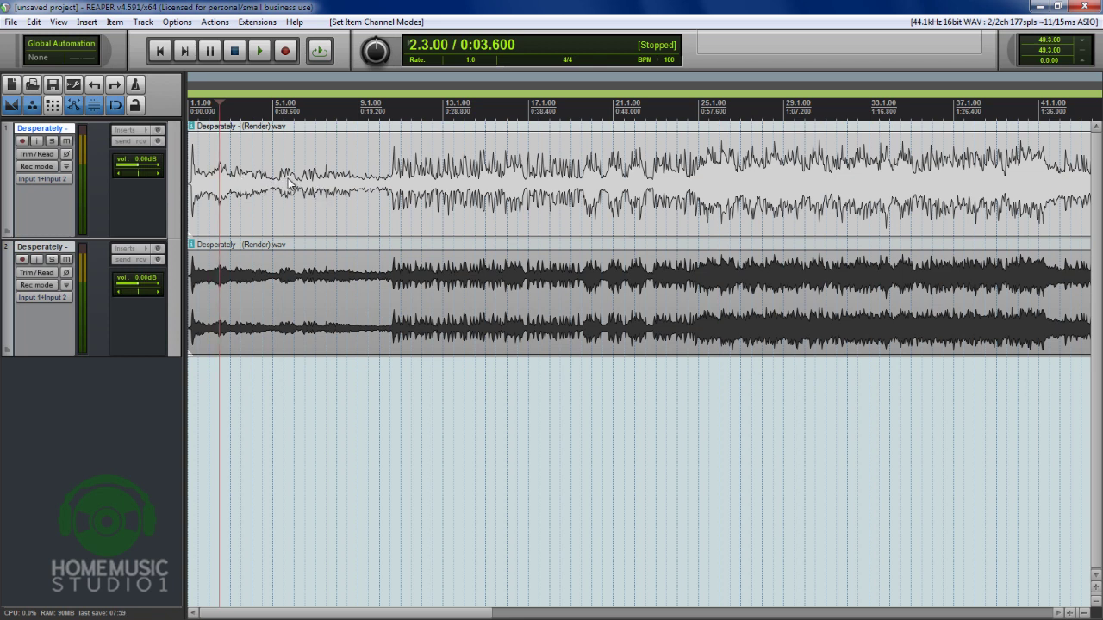
- Set the track 2 Desperately item's take channel mode to Mono (right)
click(327, 293)
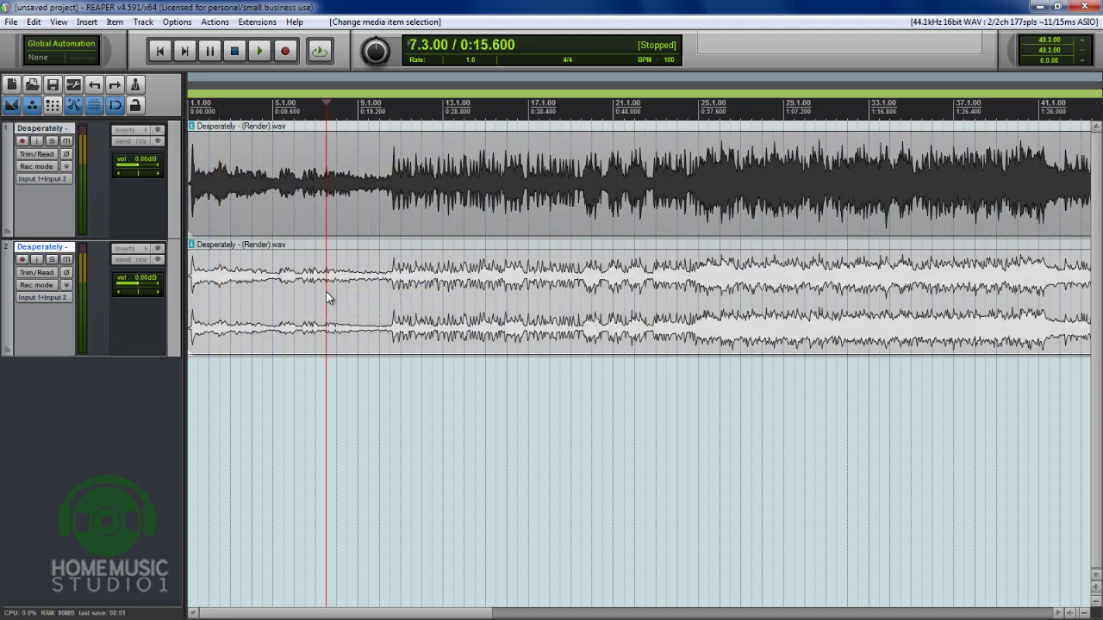
right_click(231, 278)
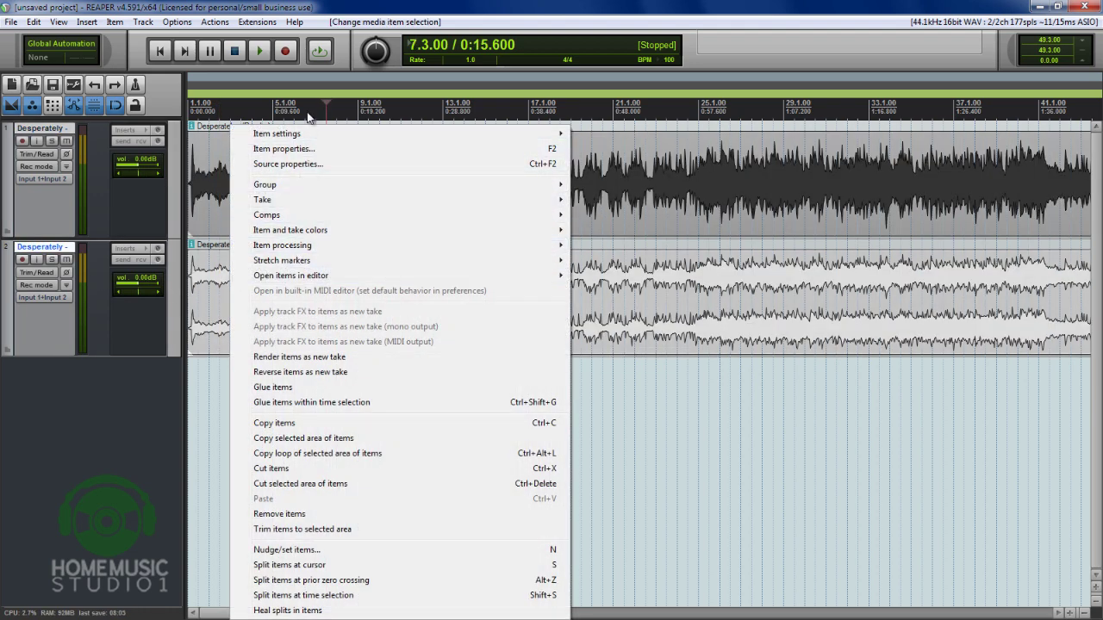
mouse_move(312, 134)
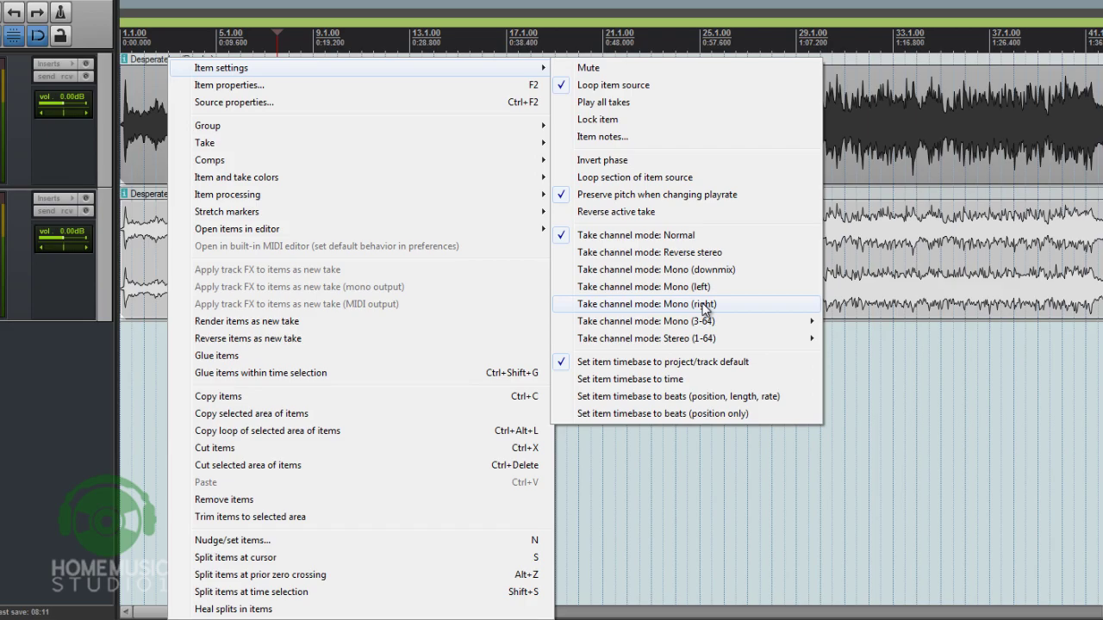
click(702, 304)
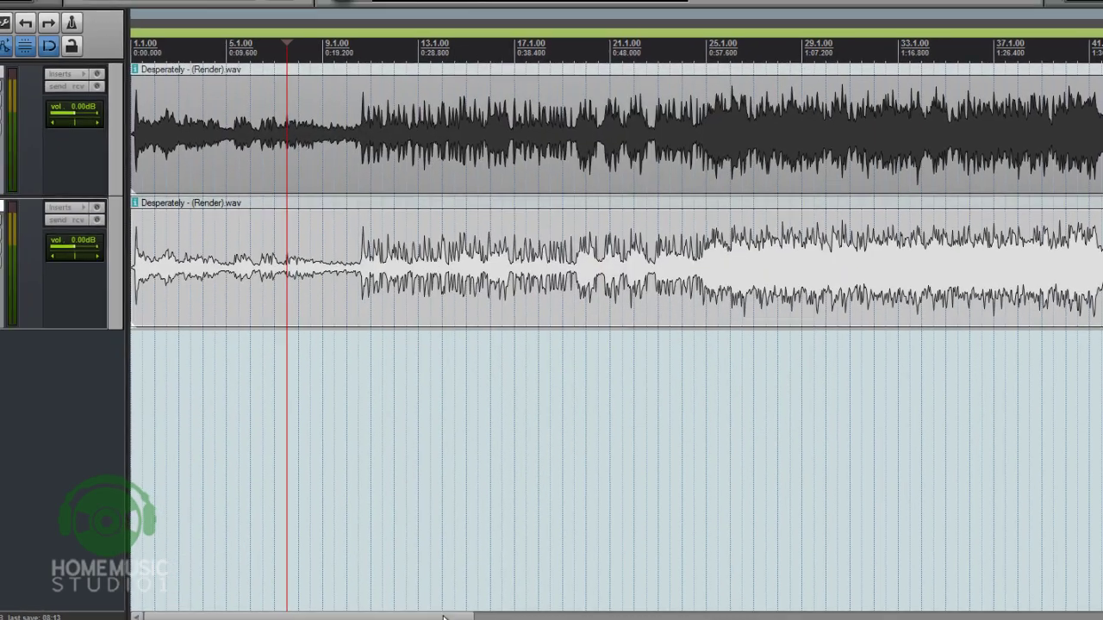
- Scroll along the timeline and select each item to compare their waveforms
scroll(603, 344, right, 5)
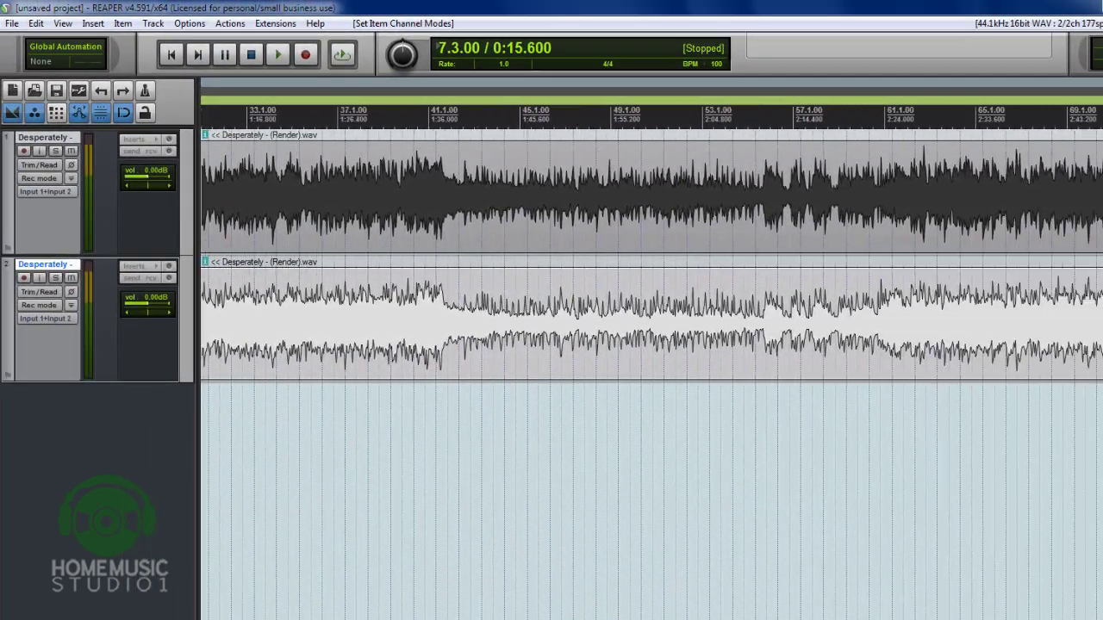
scroll(931, 407, right, 2)
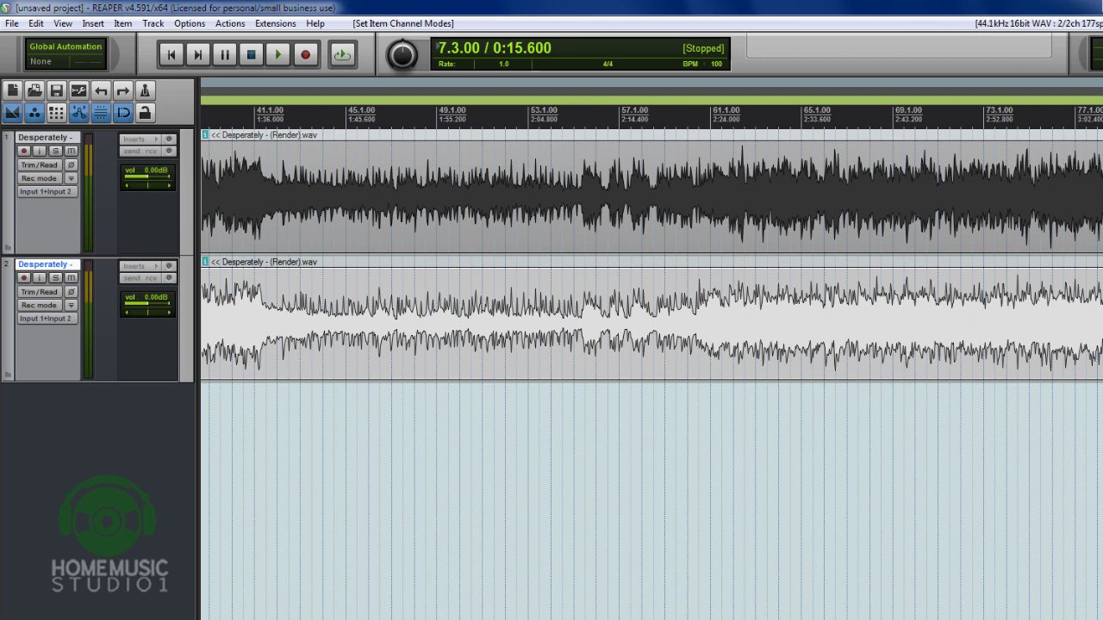
click(650, 220)
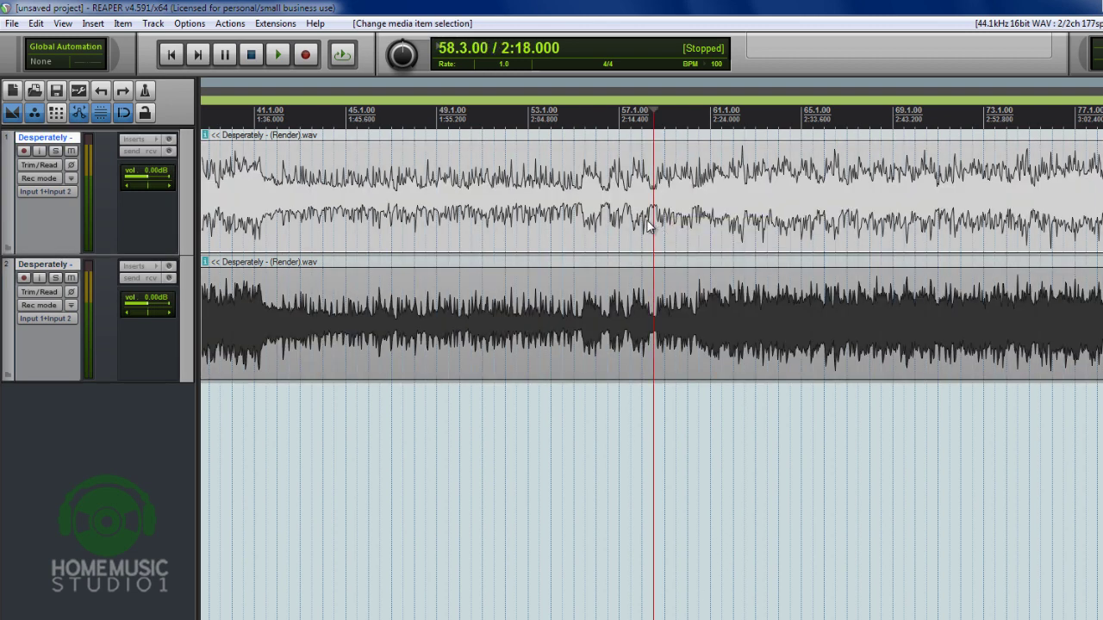
click(636, 326)
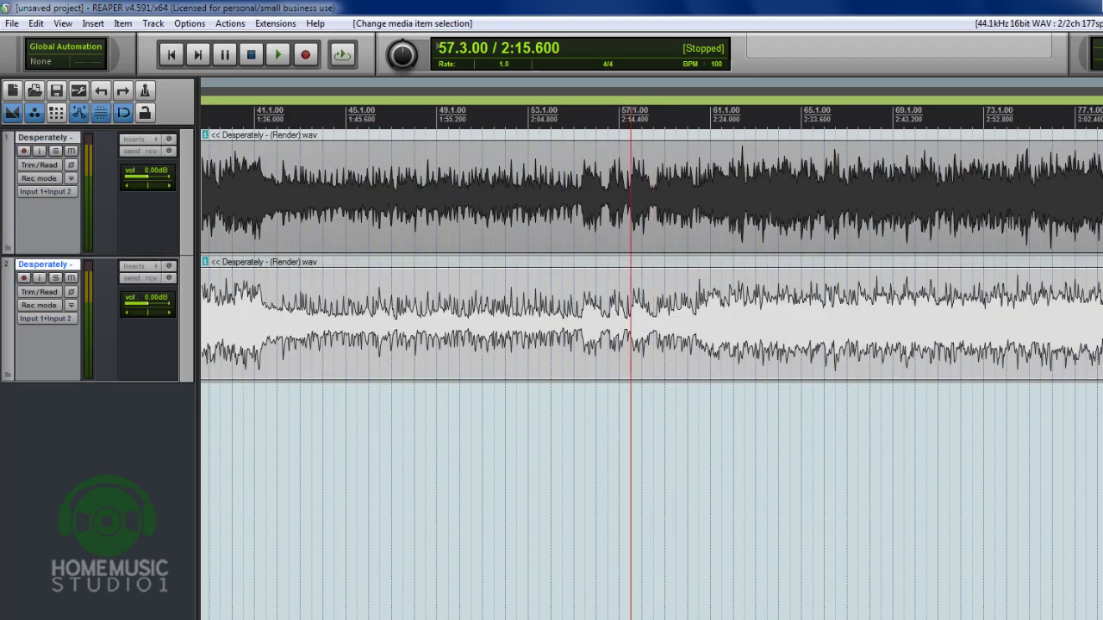
scroll(688, 527, right, 1)
scroll(652, 363, right, 3)
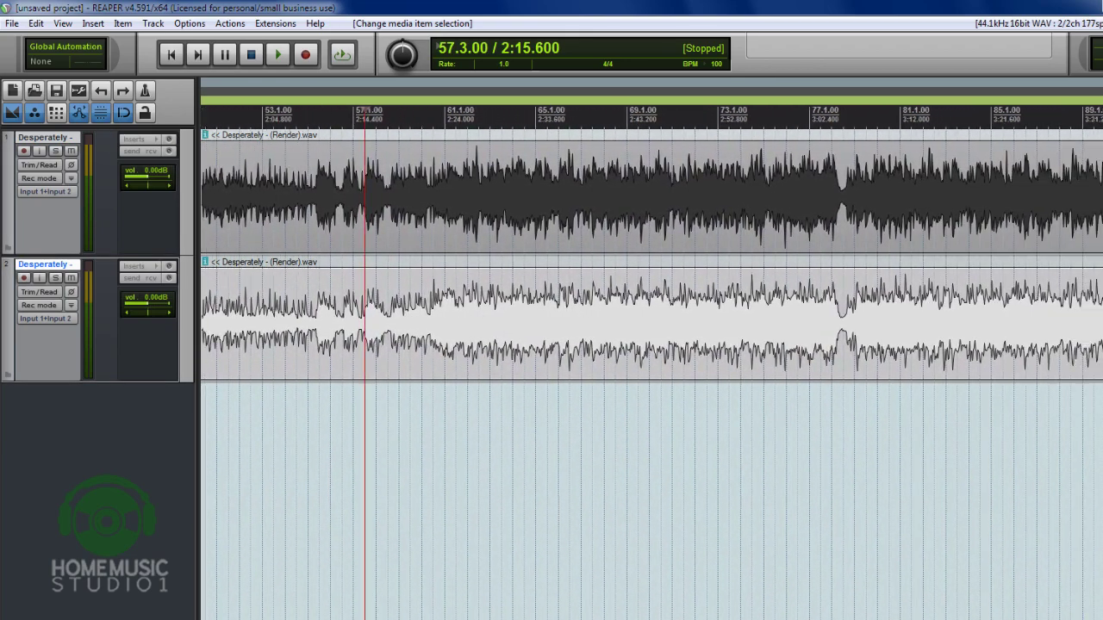
scroll(652, 363, left, 15)
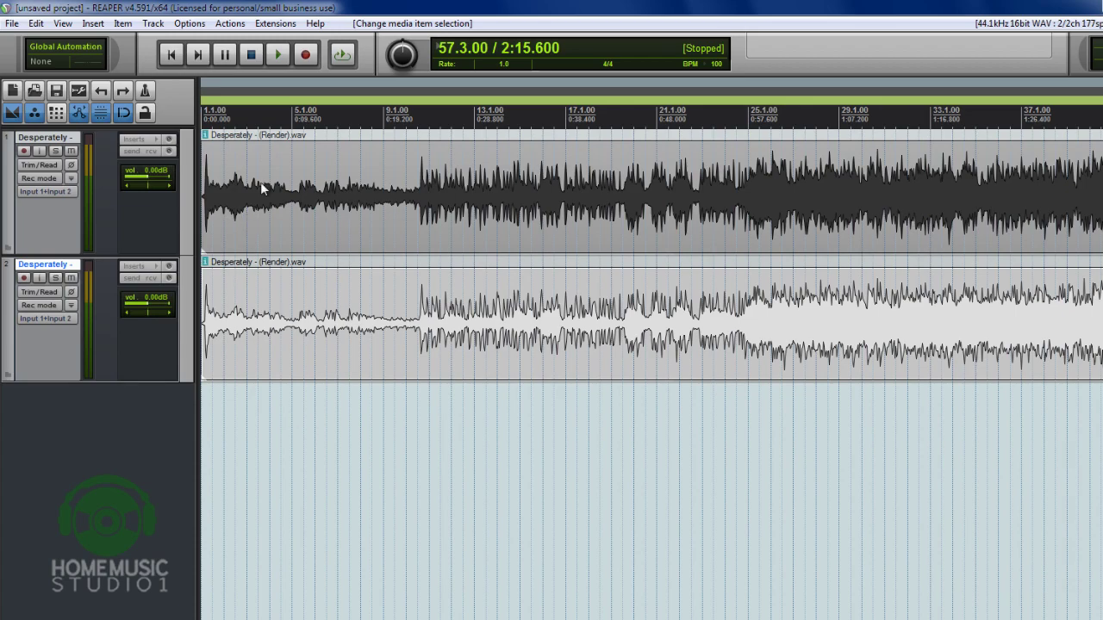
- Pan track 1 toward the left and track 2 fully right, then play bars 13–29 to audition
drag(145, 187, 146, 186)
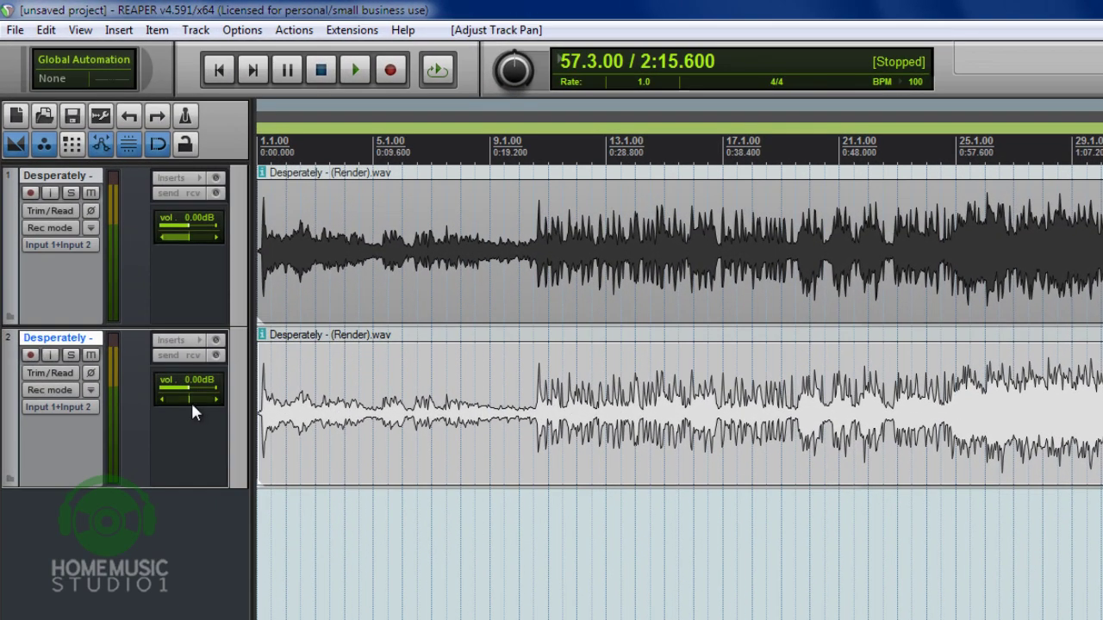
drag(189, 399, 194, 401)
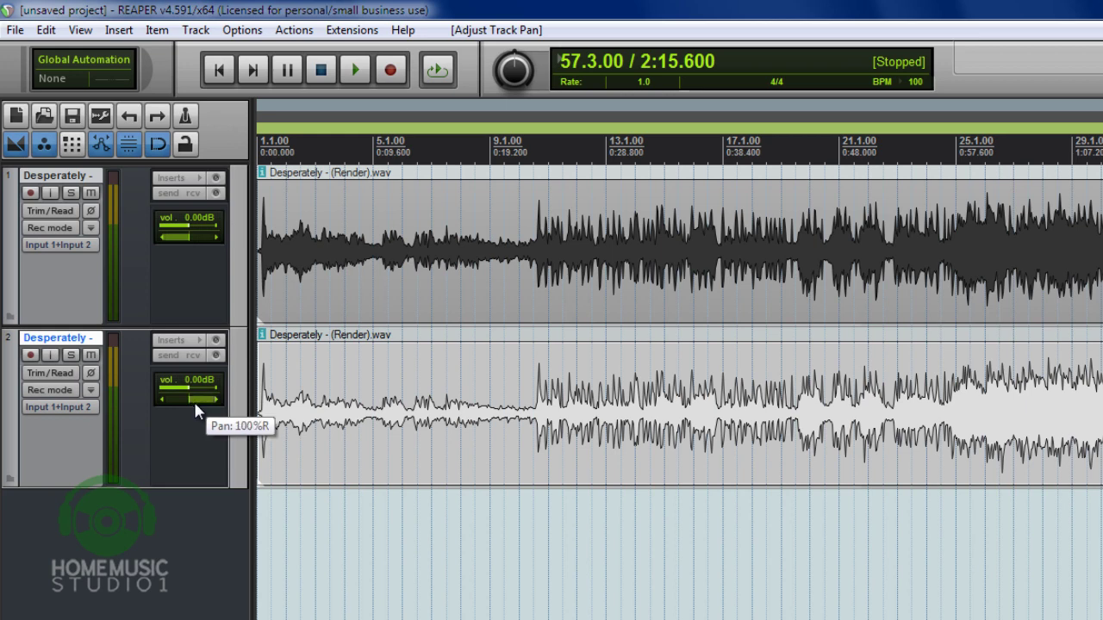
drag(621, 156, 1077, 155)
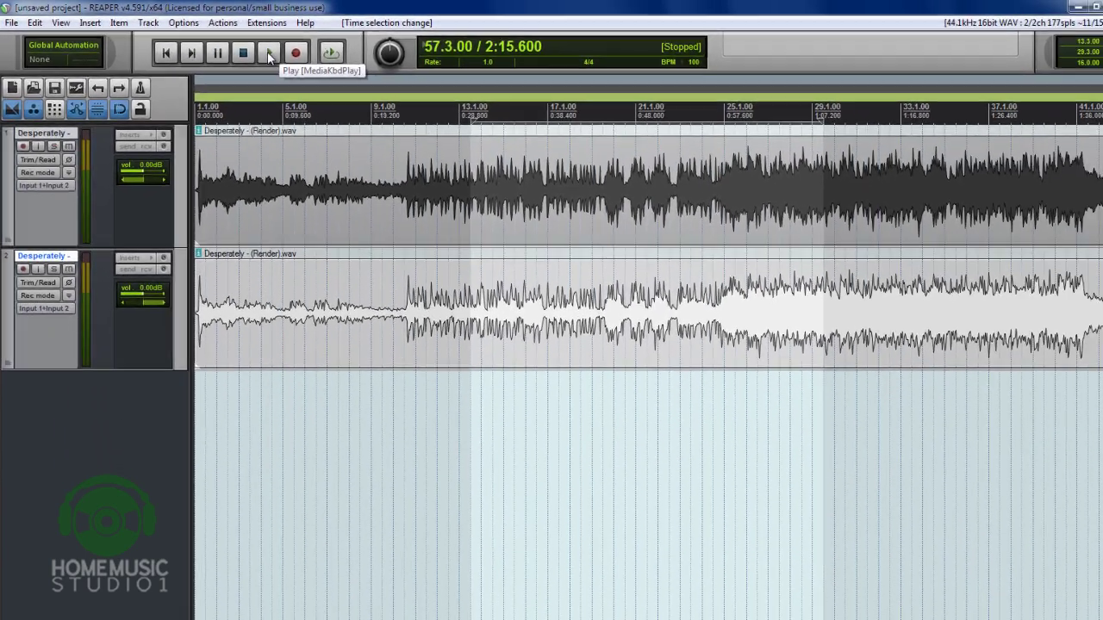
click(354, 69)
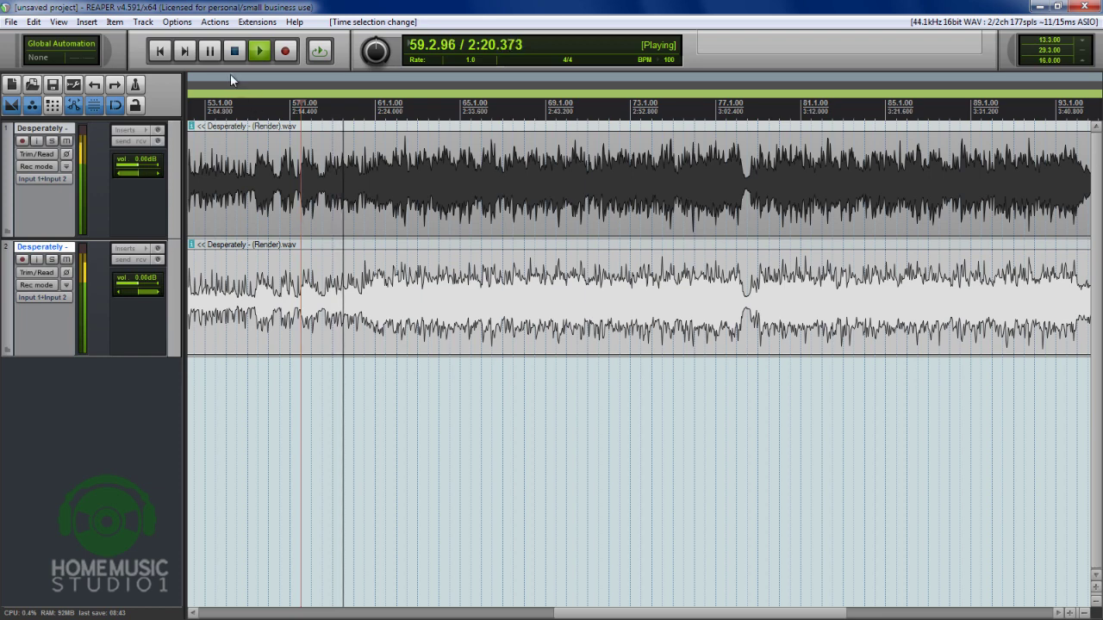
click(234, 51)
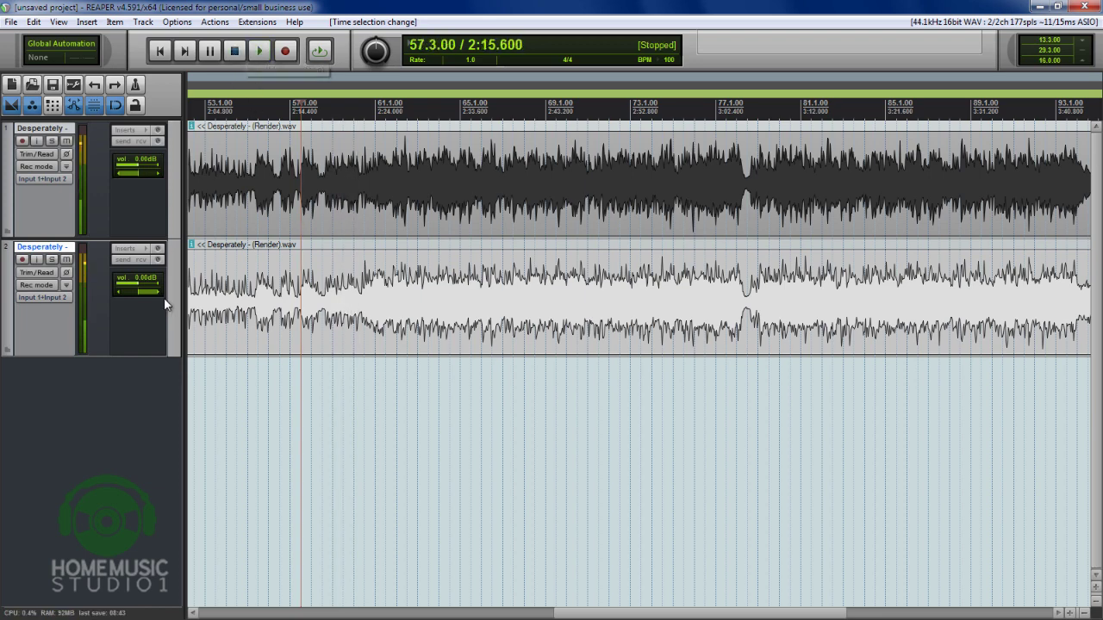
- Zoom out to show the whole items and place the edit position at bar 45
drag(574, 613, 218, 613)
scroll(446, 191, down, 5)
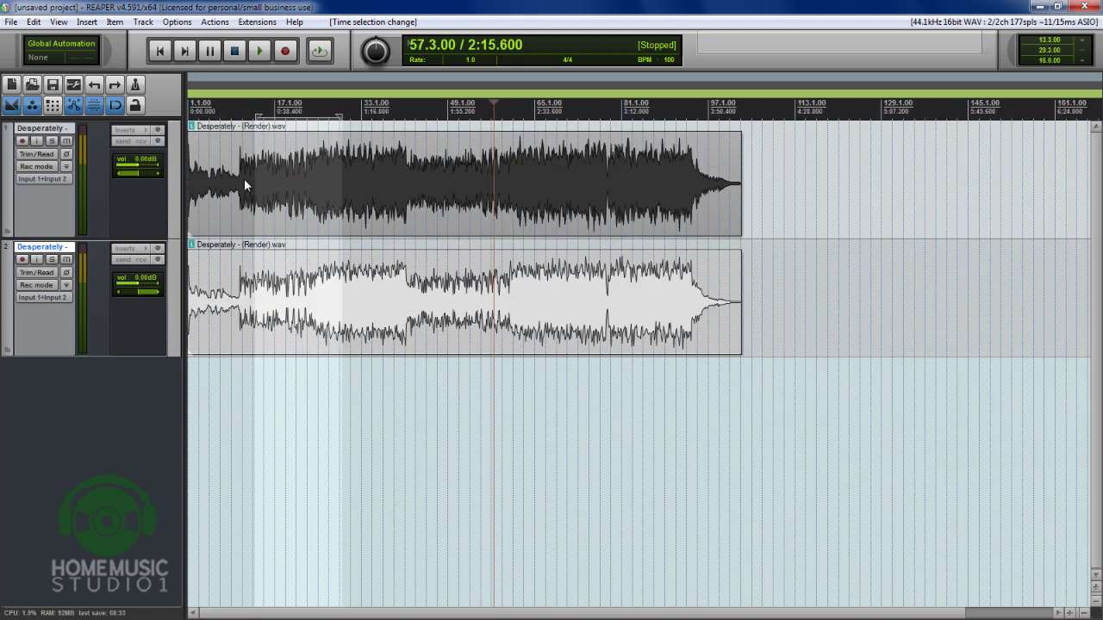
click(244, 180)
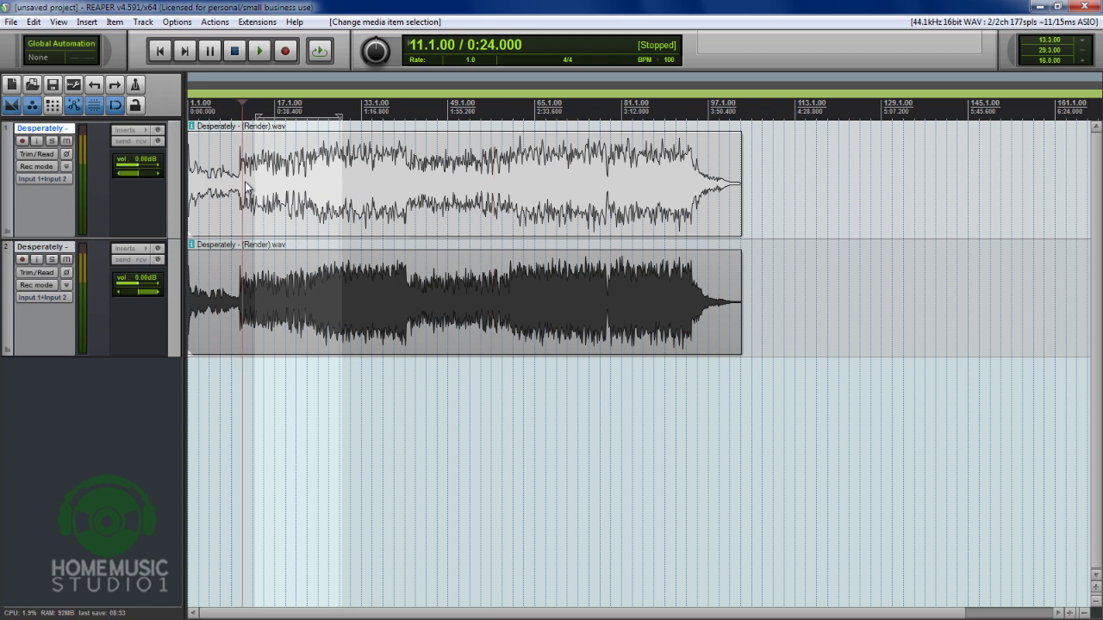
click(425, 181)
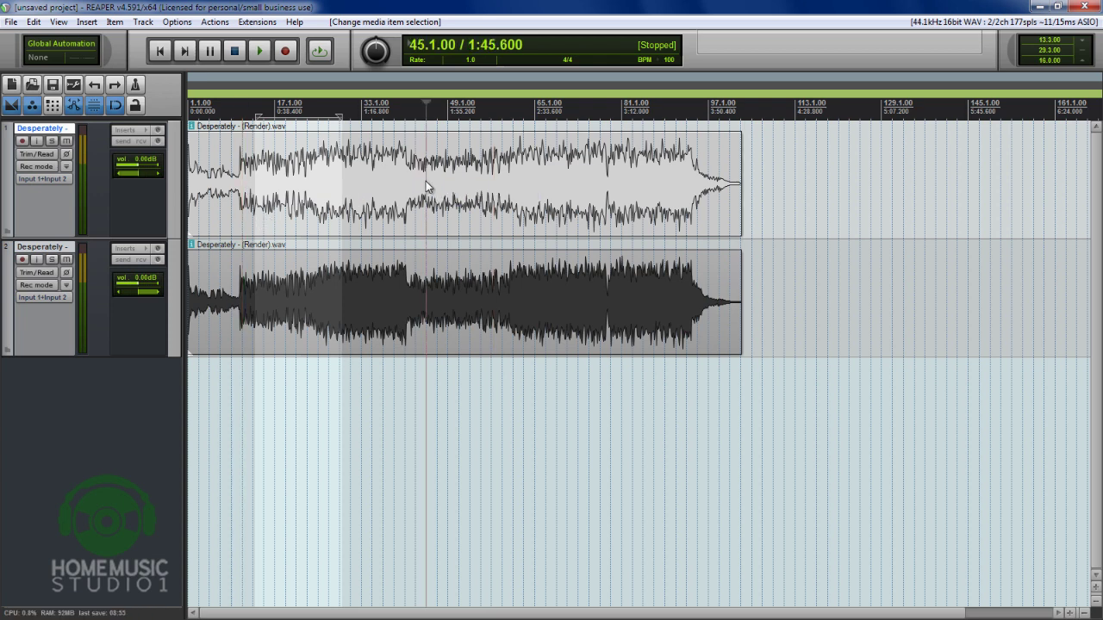
click(451, 278)
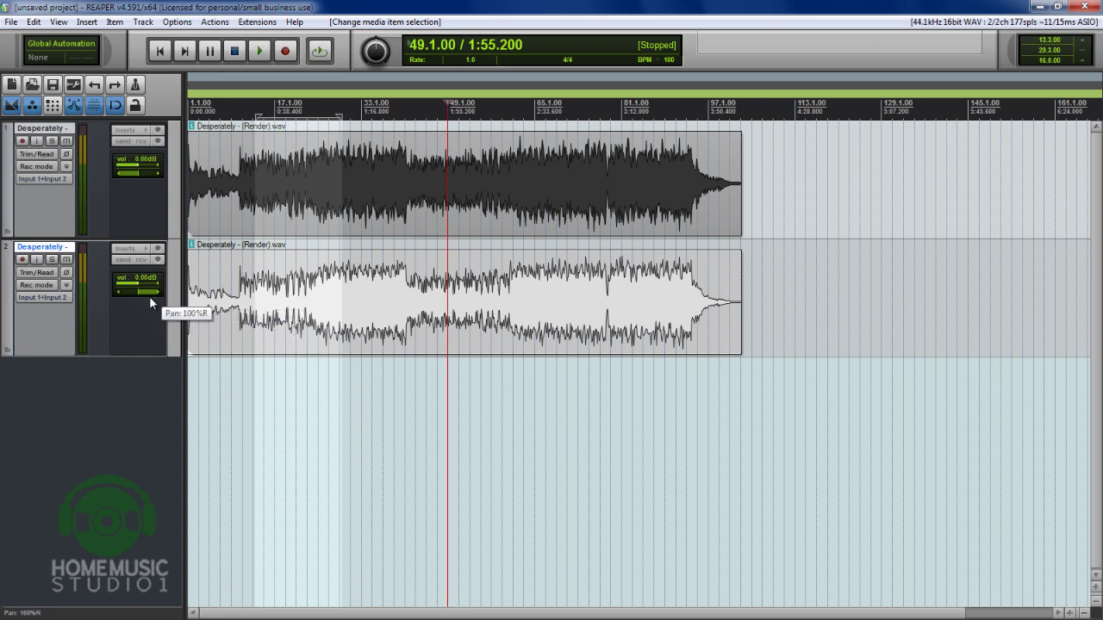
- Pan the first track to 100% left, leaving the second at 100% right
drag(149, 296, 105, 215)
click(130, 215)
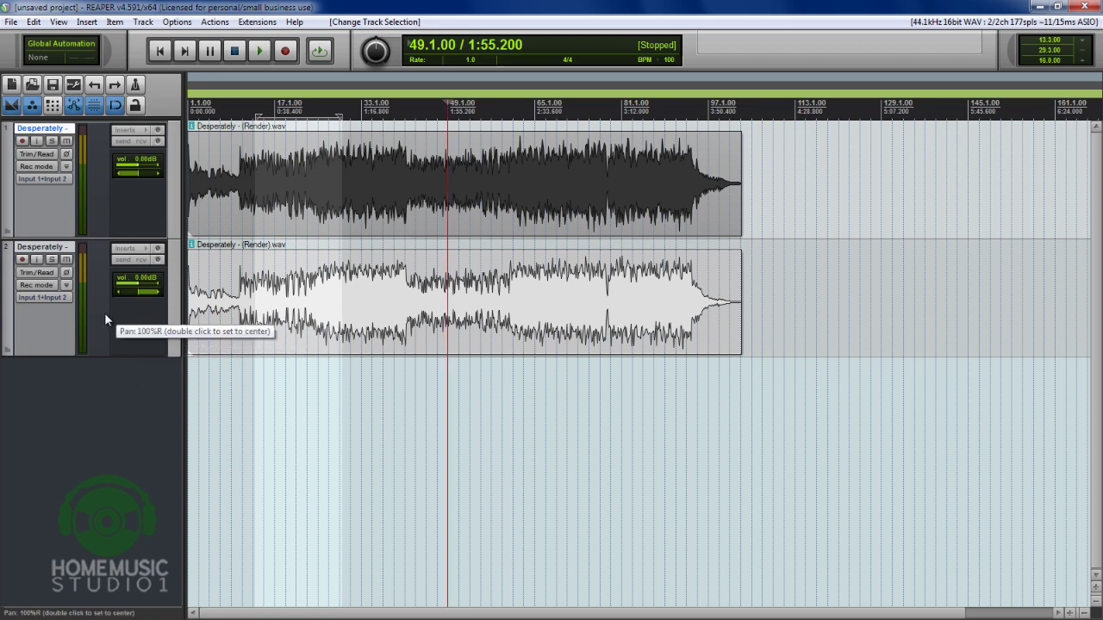
click(458, 172)
click(480, 260)
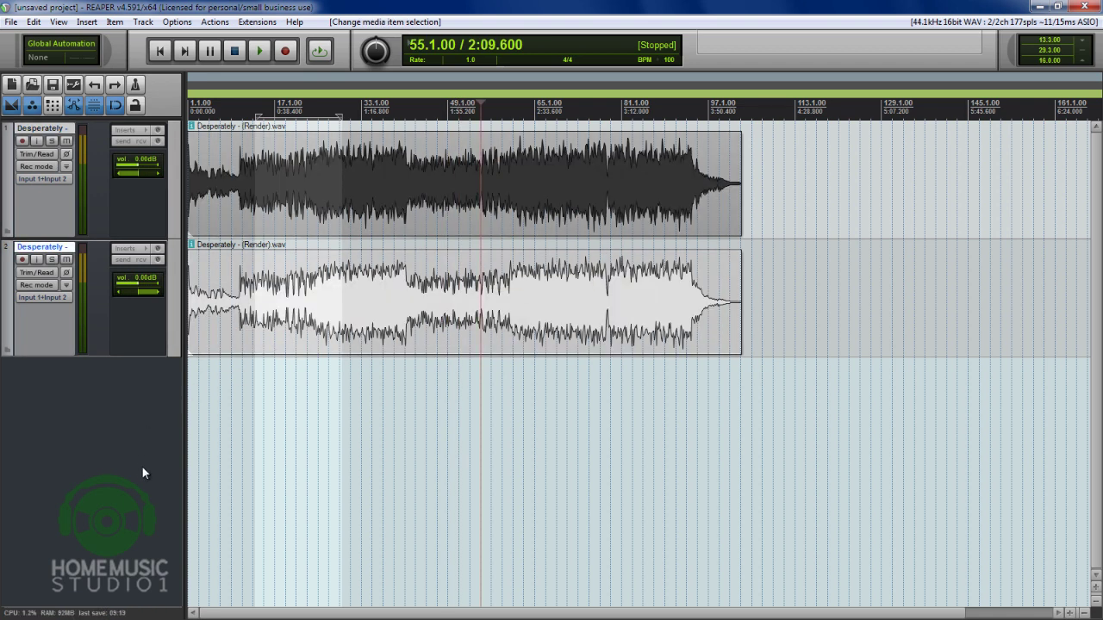